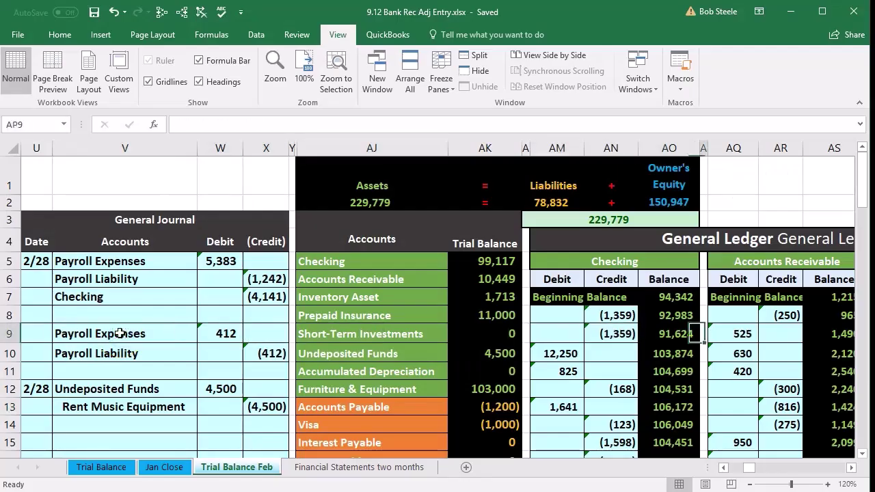
Examine the January bank statement beside the checking ledger and bank reconciliation on the Trial Balance Feb sheet.
key("Right")
key("Right")
key("Right")
key("Right")
key("Right")
key("Right")
key("Right")
key("Right")
key("Right")
key("Right")
key("Right")
key("Right")
key("Right")
key("Right")
key("Right")
key("Right")
key("Right")
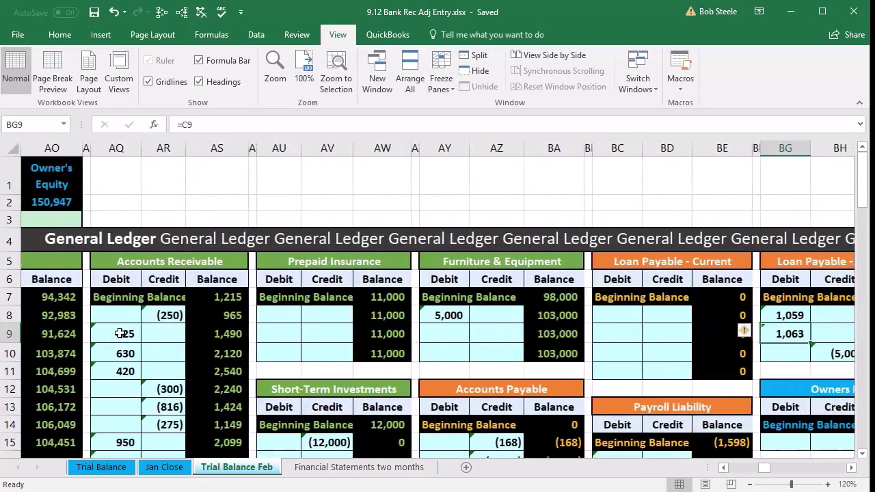
key("Right")
key("Right")
key("Right")
key("Right")
key("Right")
key("Right")
key("Right")
key("Right")
key("Right")
key("Right")
key("Right")
key("Right")
key("Right")
key("Right")
key("Right")
key("Right")
key("Right")
key("Right")
key("Right")
key("Right")
key("Right")
key("Right")
key("Right")
key("Right")
key("Right")
key("Right")
key("Right")
key("Right")
key("Right")
key("Right")
key("Right")
key("Right")
key("Right")
key("Right")
key("Right")
key("Right")
key("Right")
key("Right")
key("Right")
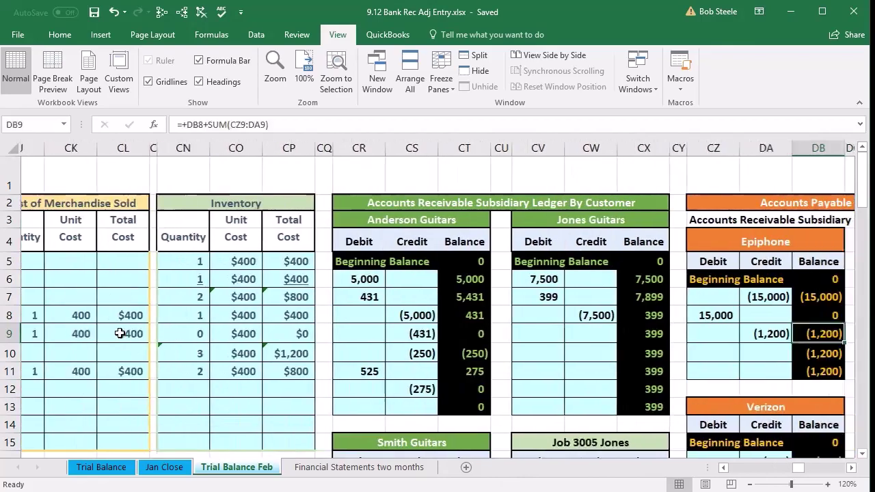
key("Right")
key("Right")
key("Right")
key("Right")
key("Right")
key("Right")
key("Right")
key("Right")
key("Right")
key("Right")
key("Right")
key("Right")
key("Right")
key("Right")
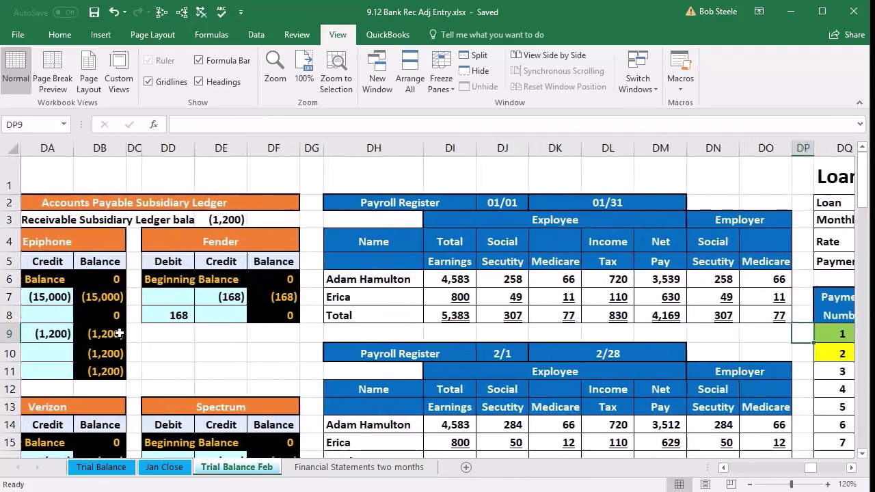
key("Right")
key("Right")
key("Right")
key("Right")
key("Right")
key("Right")
key("Right")
key("Right")
key("Right")
key("Right")
key("Right")
key("Right")
key("Right")
key("Right")
key("Right")
key("Right")
key("Right")
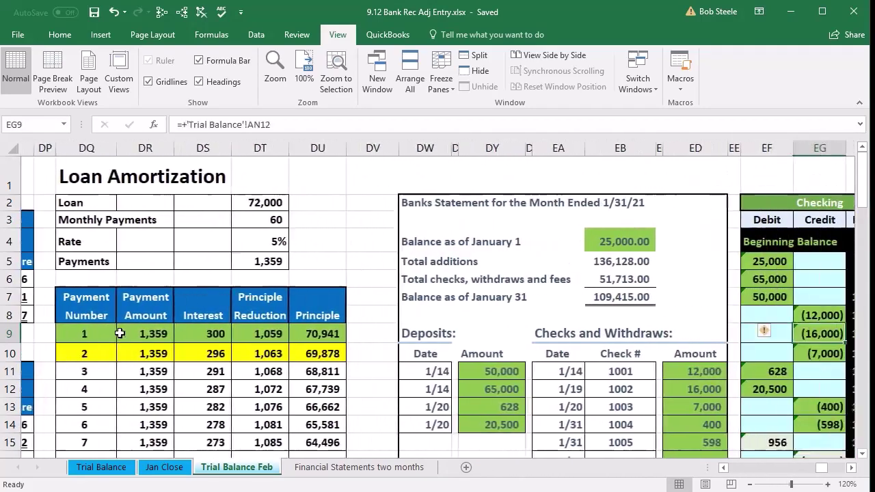
key("Right")
key("Right")
key("Right")
key("Right")
key("Right")
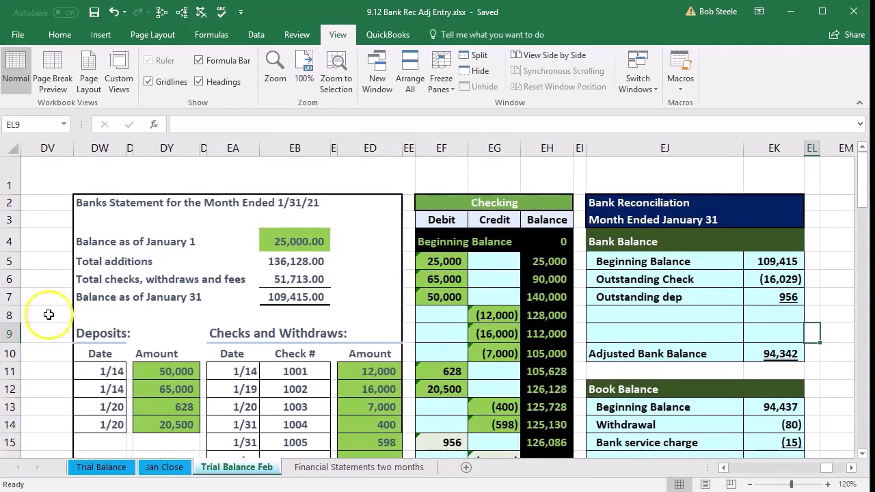
left_click(100, 147)
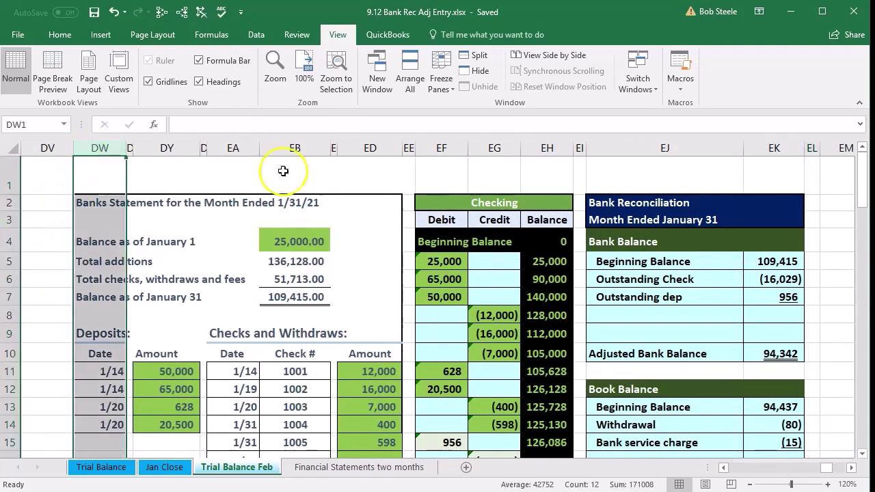
left_click(767, 148)
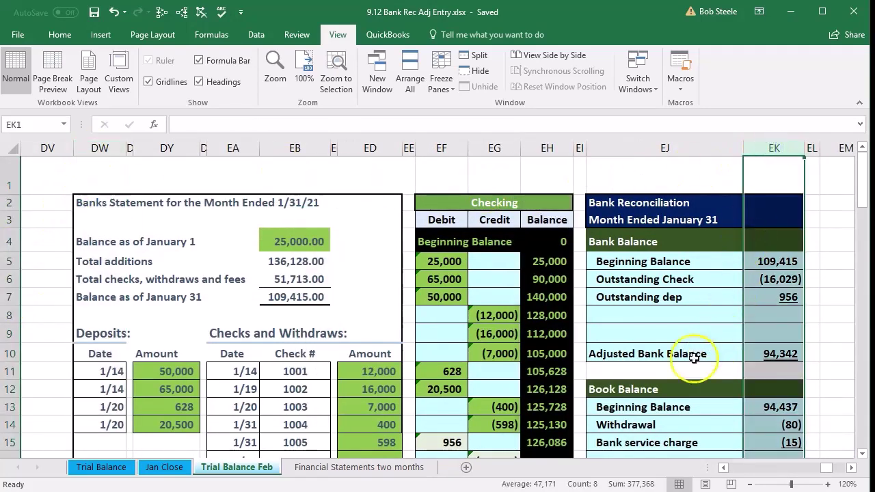
scroll(616, 387, "down", 1)
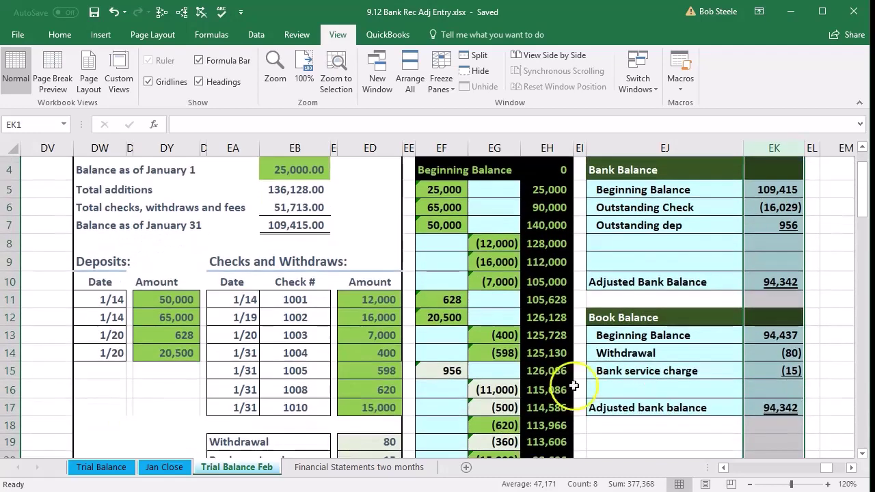
left_click(360, 369)
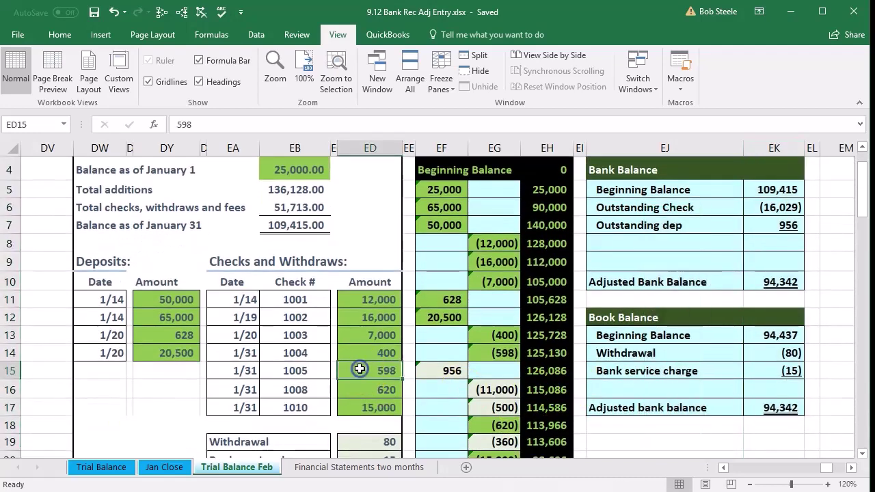
left_click(458, 358)
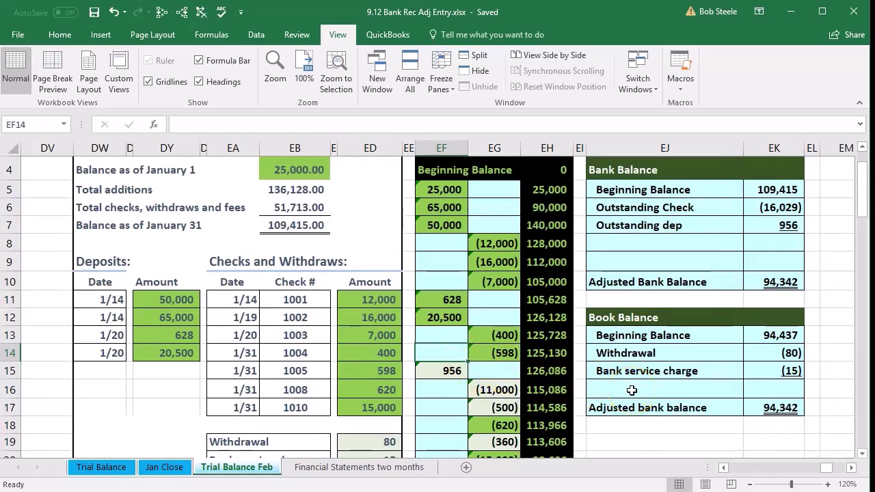
Review the bank balance and book balance sections of the January reconciliation, including their adjusted balances and the withdrawal and bank service charge lines.
scroll(632, 390, "up", 1)
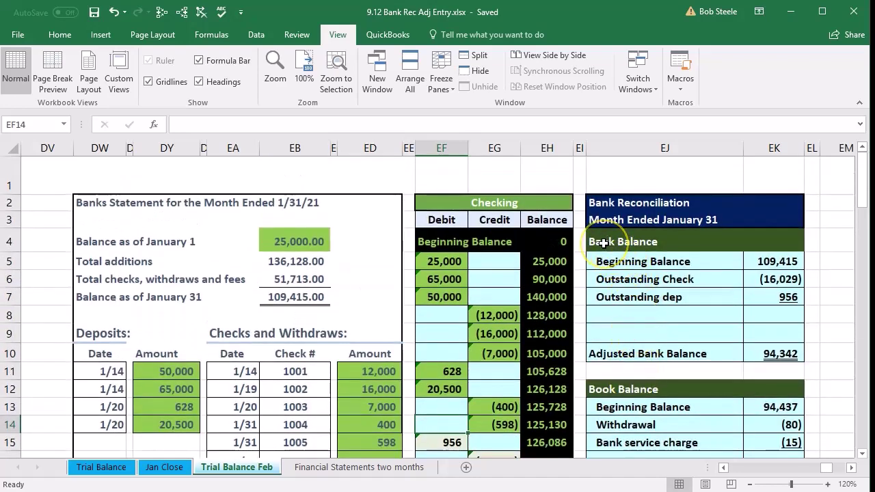
left_click(645, 239)
left_click_drag(645, 239, 748, 249)
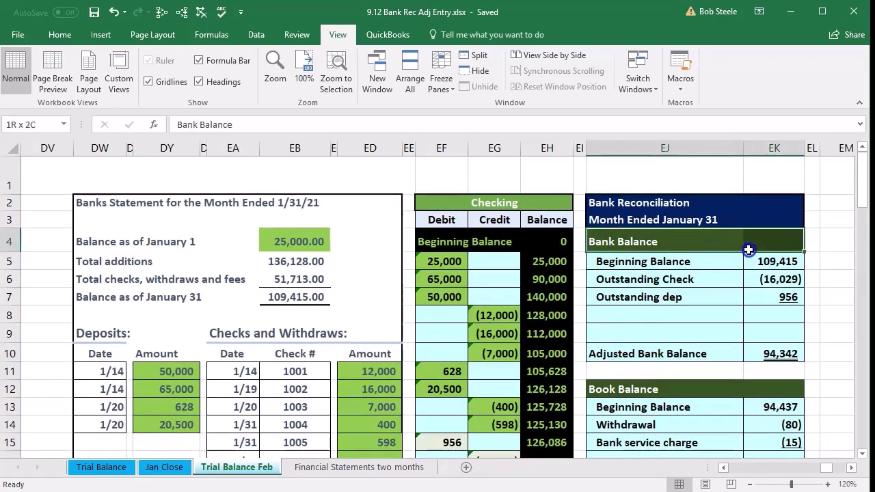
left_click(760, 259)
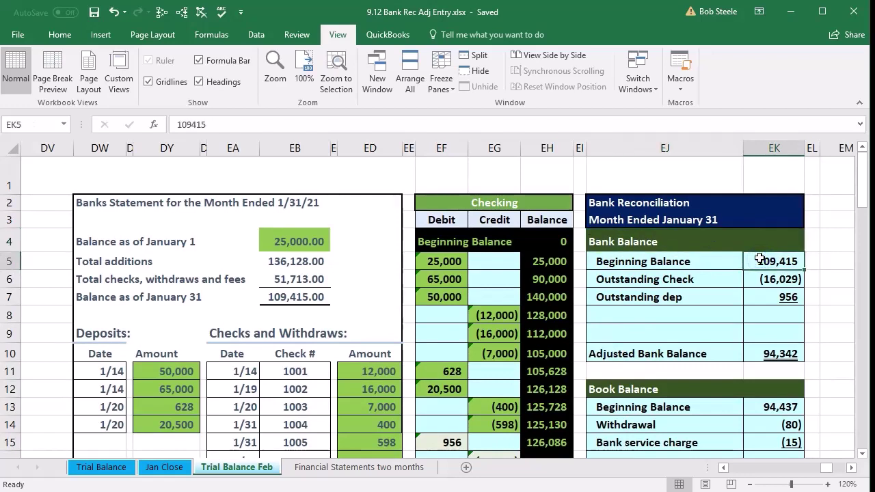
left_click(764, 297)
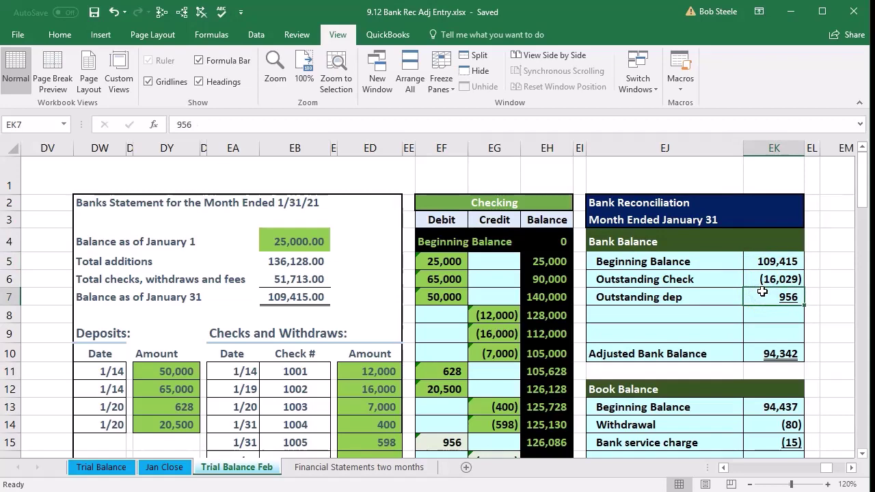
left_click(757, 346)
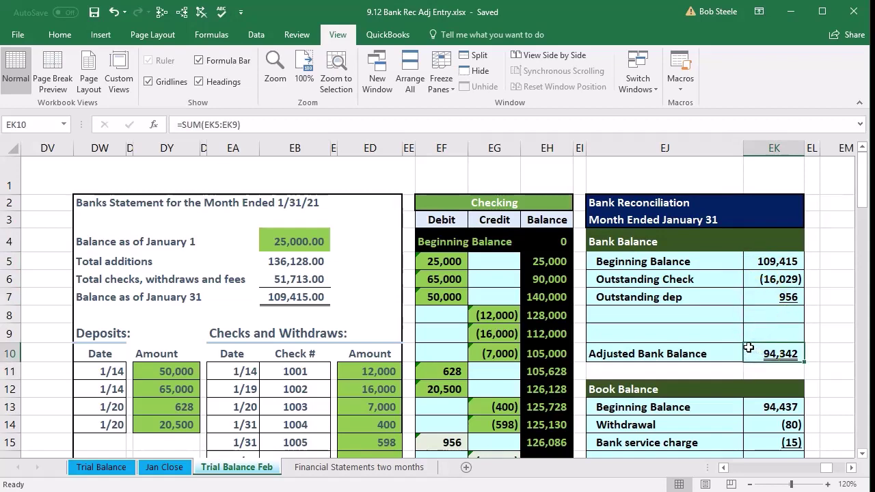
scroll(748, 348, "down", 1)
left_click(755, 335)
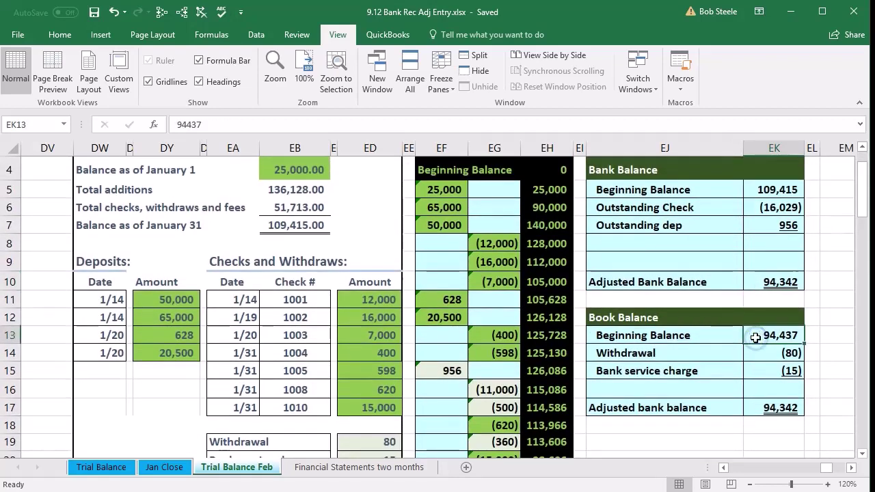
left_click(766, 358)
left_click(772, 407)
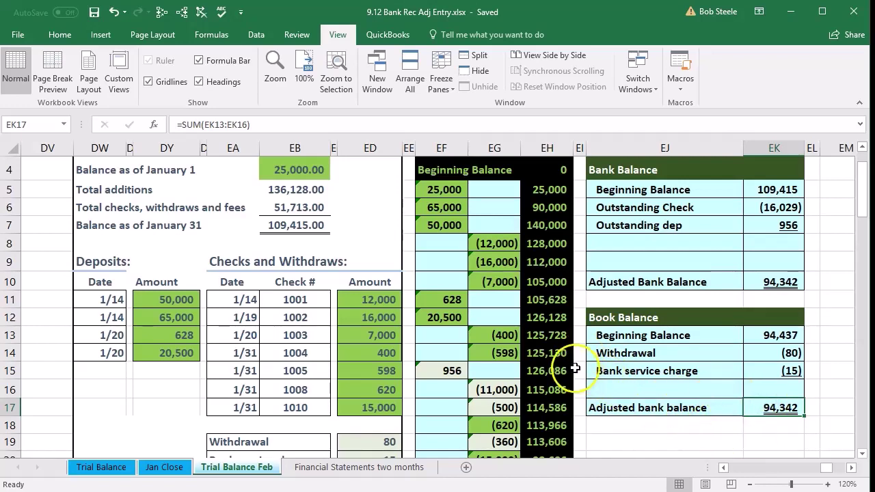
left_click(755, 336)
left_click(755, 407)
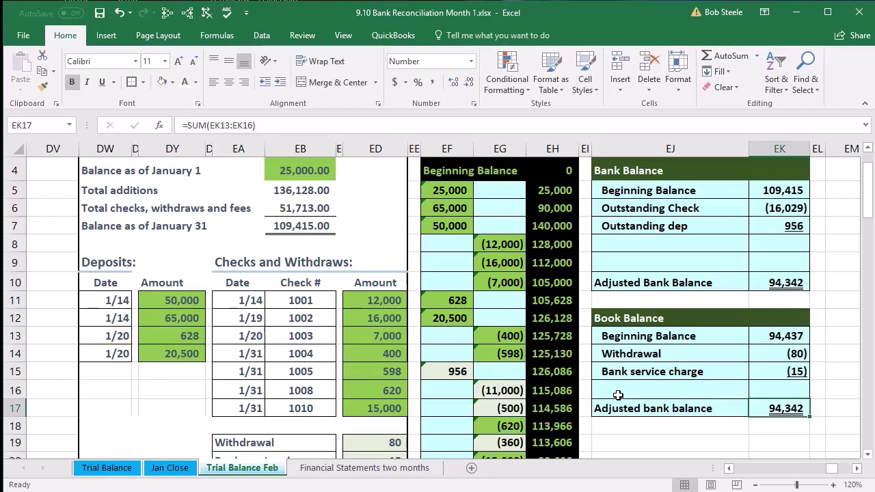
left_click(617, 395)
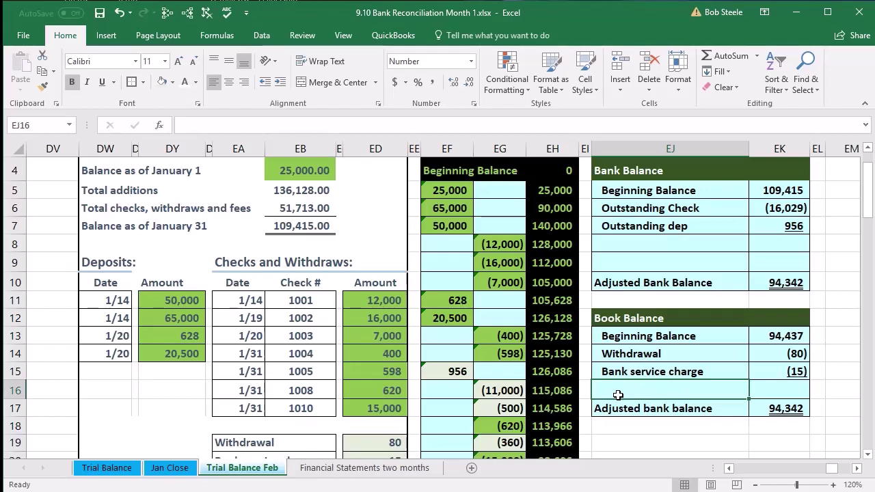
left_click(688, 355)
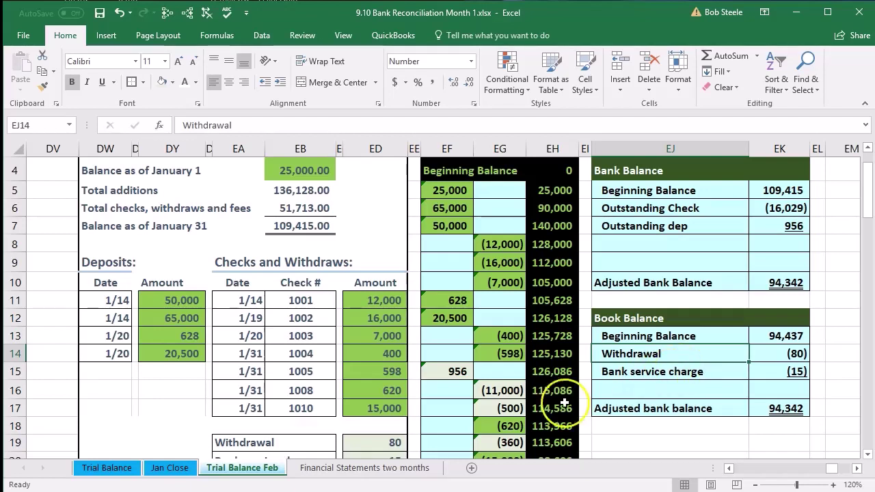
Start a new general journal entry on the Trial Balance sheet by entering the date 1/31 in cell U8.
left_click(128, 469)
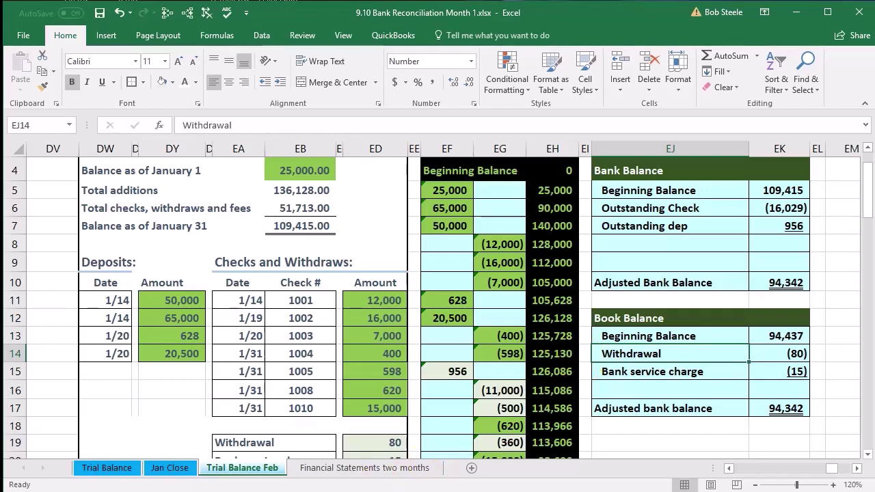
left_click(106, 472)
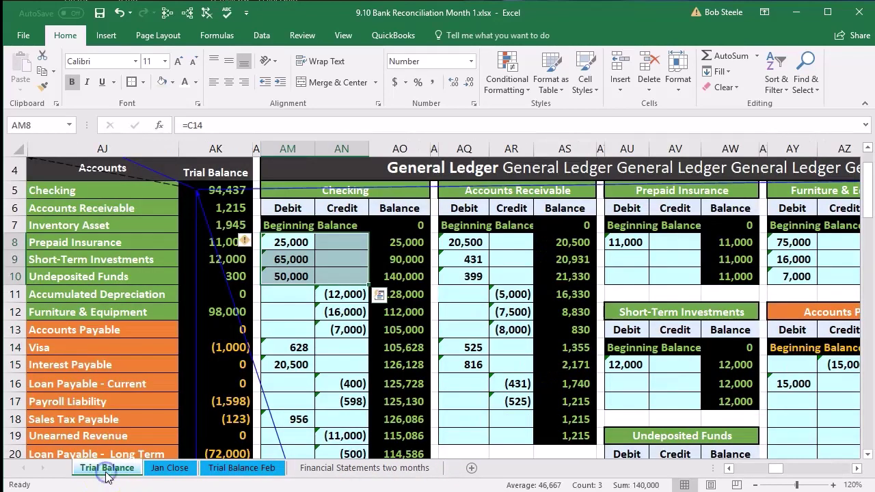
left_click(125, 420)
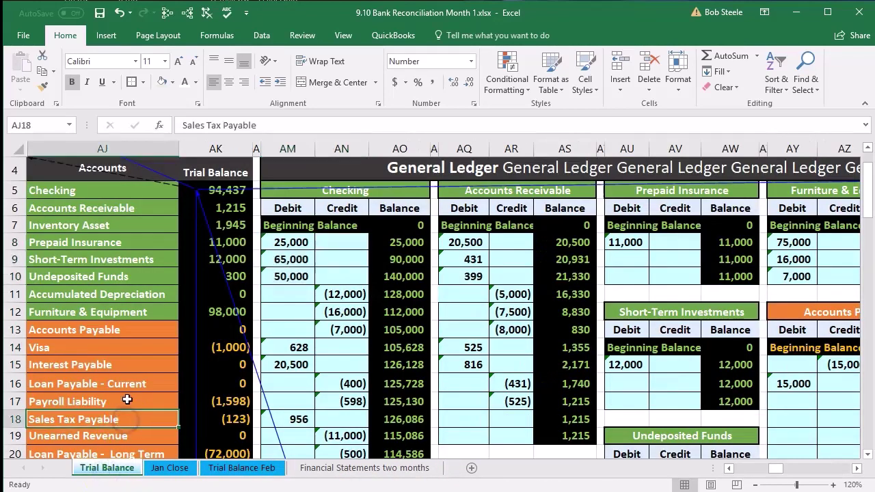
key("Left")
key("Left")
key("Left")
key("Left")
key("Left")
key("Left")
key("Left")
key("Left")
key("Left")
key("Left")
key("Left")
key("Left")
key("Left")
key("Left")
key("Left")
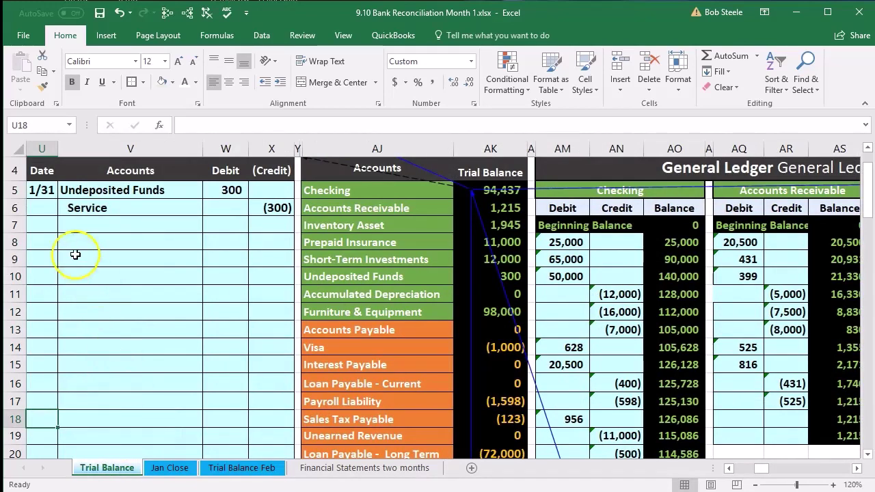
left_click(51, 241)
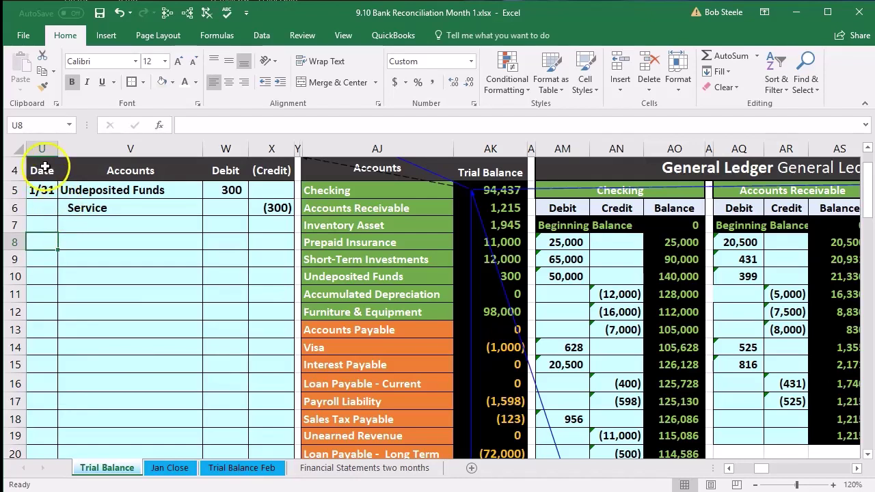
type("1/31")
key("Return")
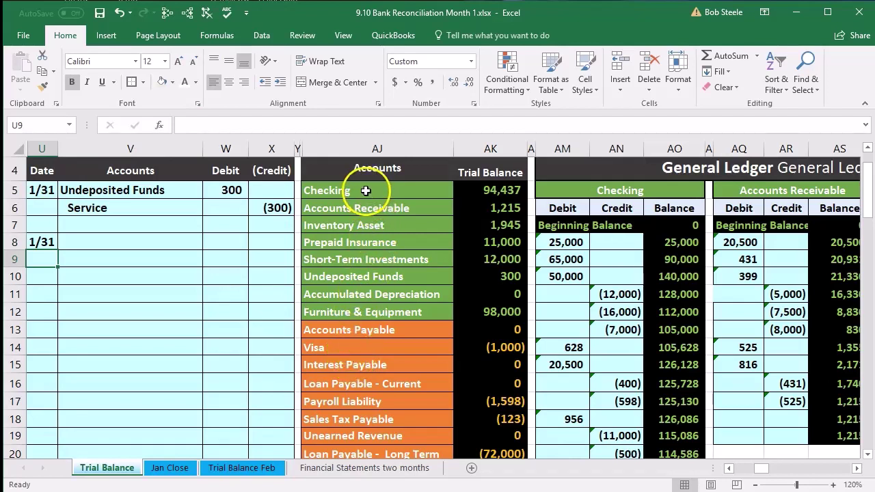
Copy the Checking account name from the trial balance into cell V9 as the entry's credit account.
left_click_drag(366, 190, 458, 191)
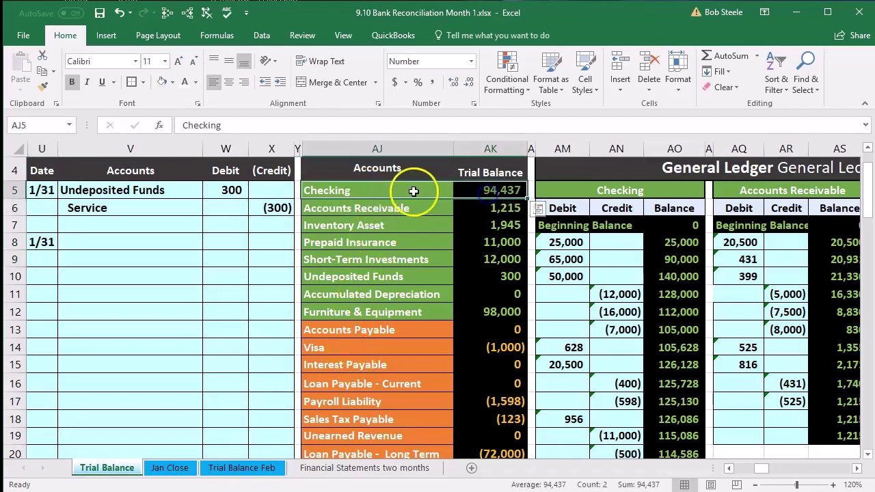
left_click(414, 191)
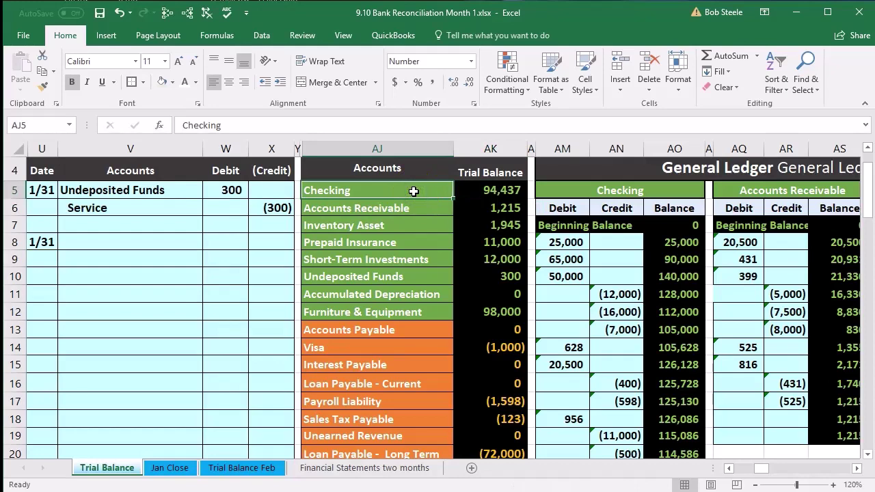
right_click(414, 191)
left_click(434, 211)
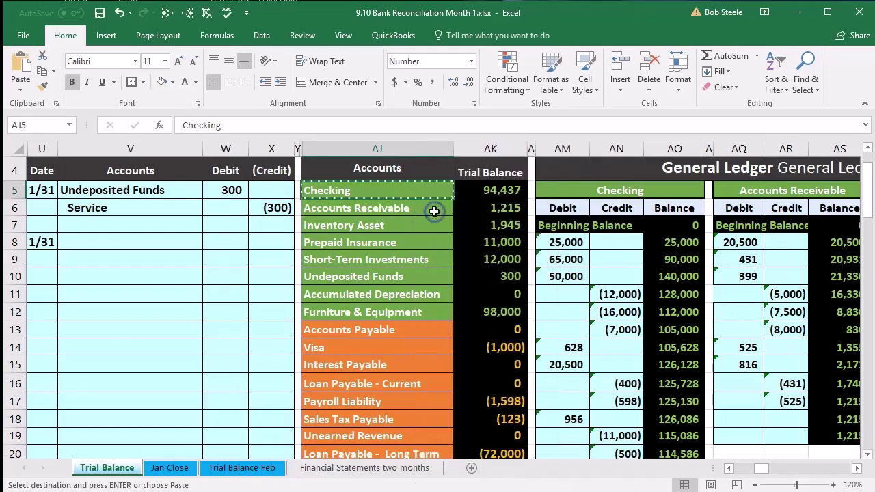
left_click(74, 259)
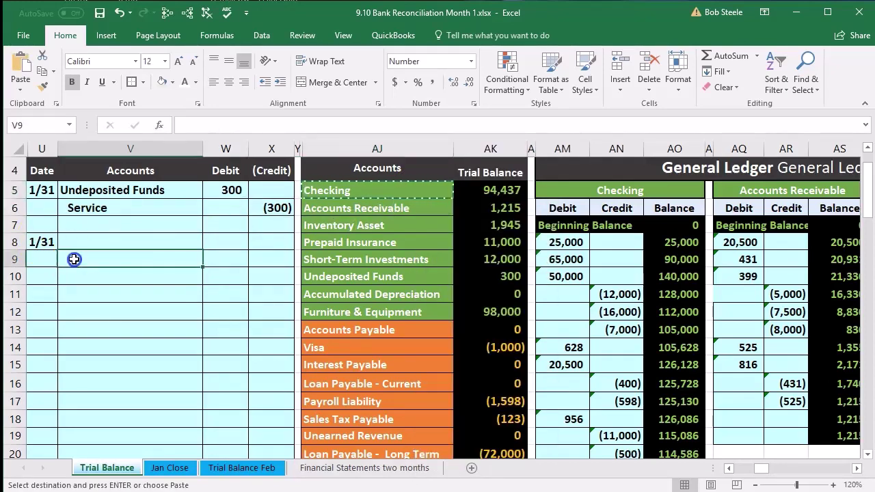
right_click(73, 259)
left_click(115, 312)
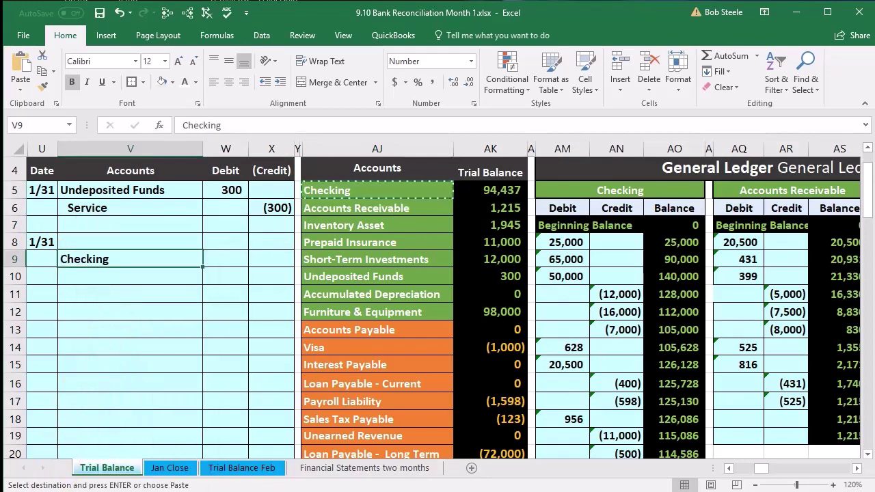
Enter a credit of -80 for Checking in cell X9.
left_click(281, 260)
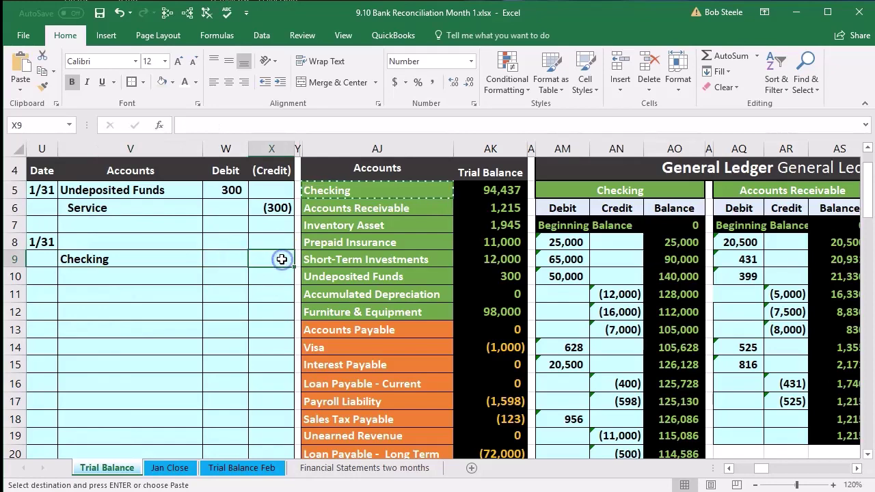
type("-80")
key("Return")
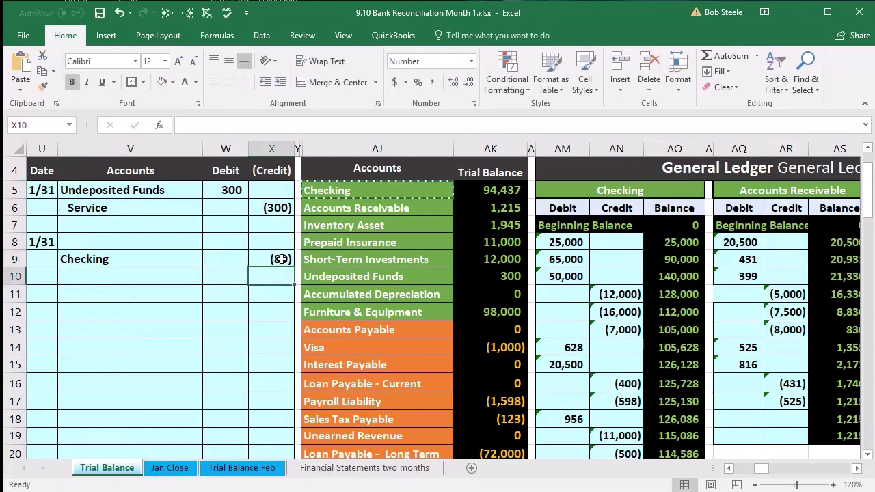
Fill the entry's debit in cell W8 with a formula that negates the Checking credit in X9.
key("Left")
key("Up")
key("Up")
type("-")
key("Down")
key("Right")
key("Return")
left_click(267, 312)
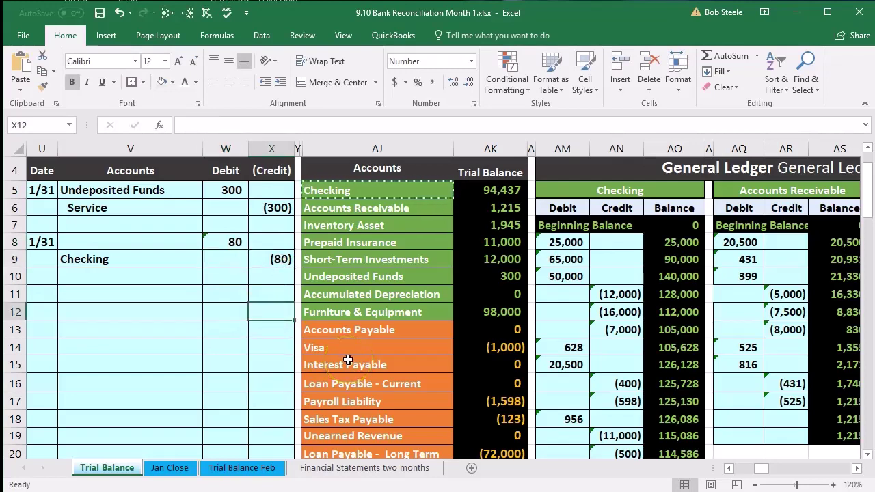
scroll(348, 361, "down", 2)
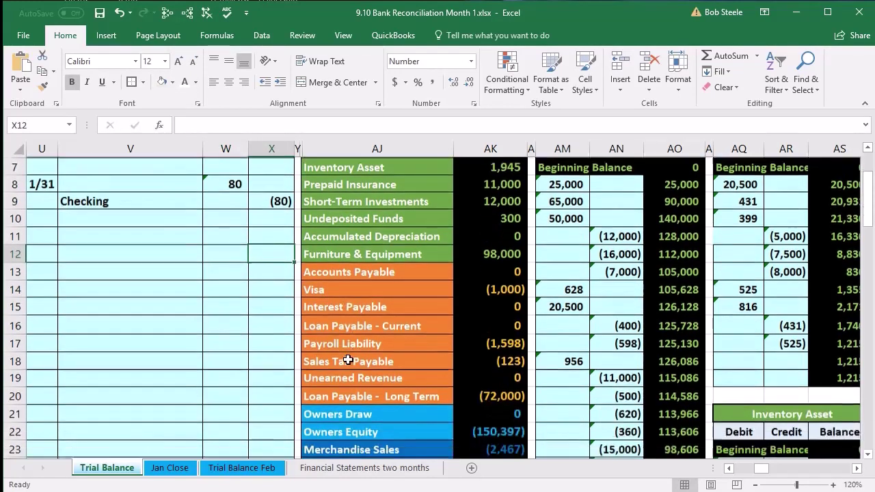
Copy the Misc. Expense account name from the trial balance into cell V8 as the entry's debit account.
left_click(348, 360)
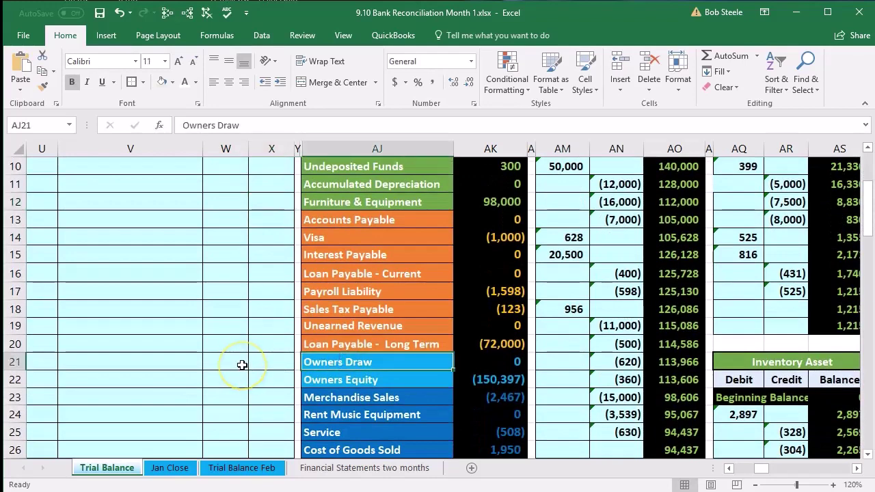
scroll(242, 365, "down", 3)
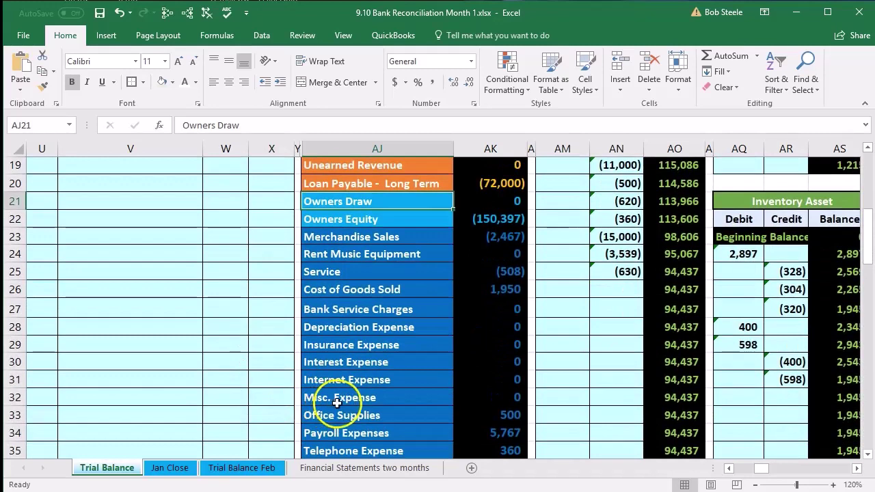
left_click(387, 399)
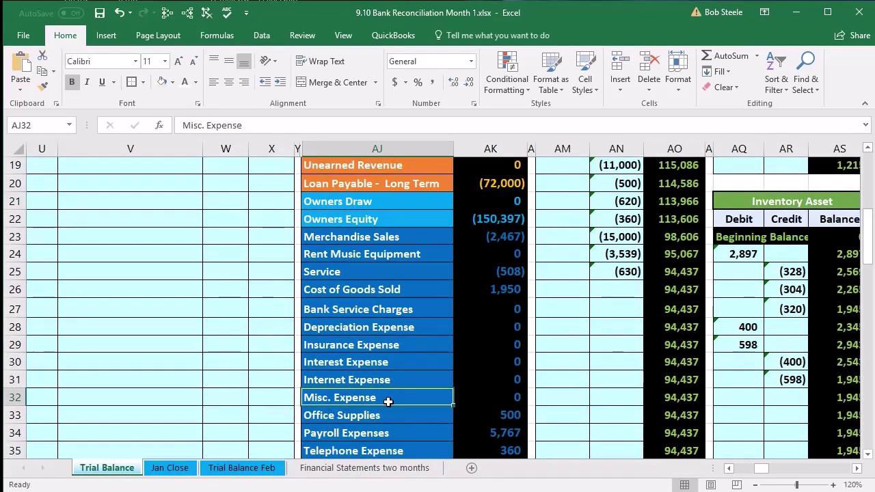
right_click(389, 402)
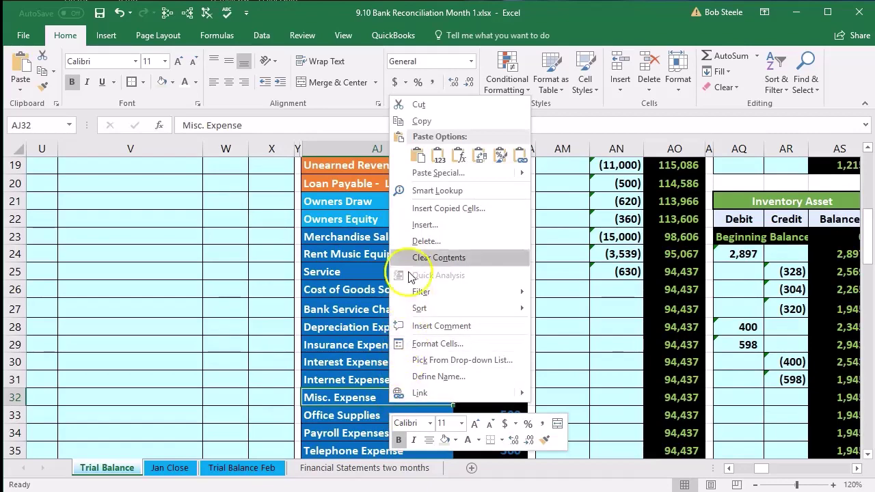
left_click(420, 121)
scroll(178, 301, "up", 5)
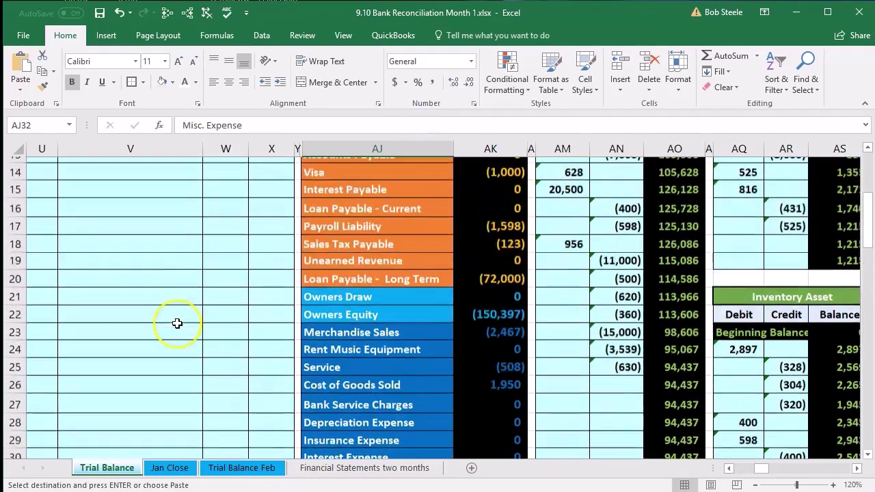
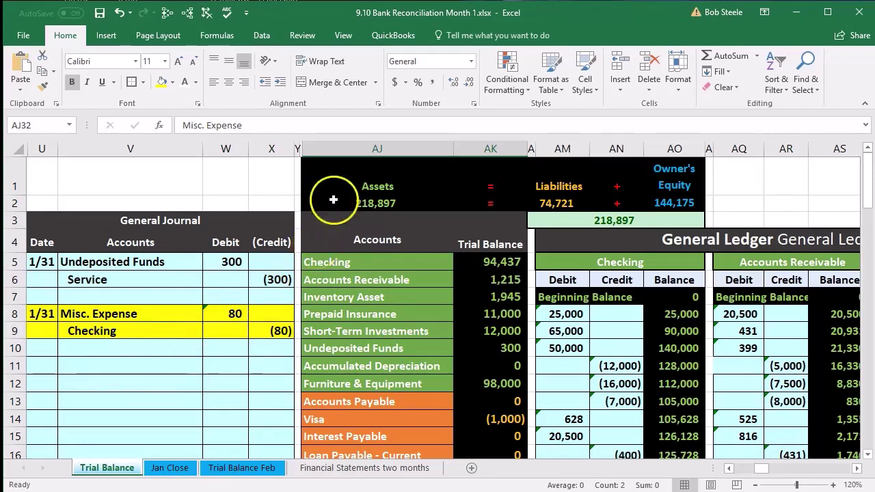
Freeze panes at cell AJ1 so the general journal columns stay in view while scrolling sideways.
left_click(340, 187)
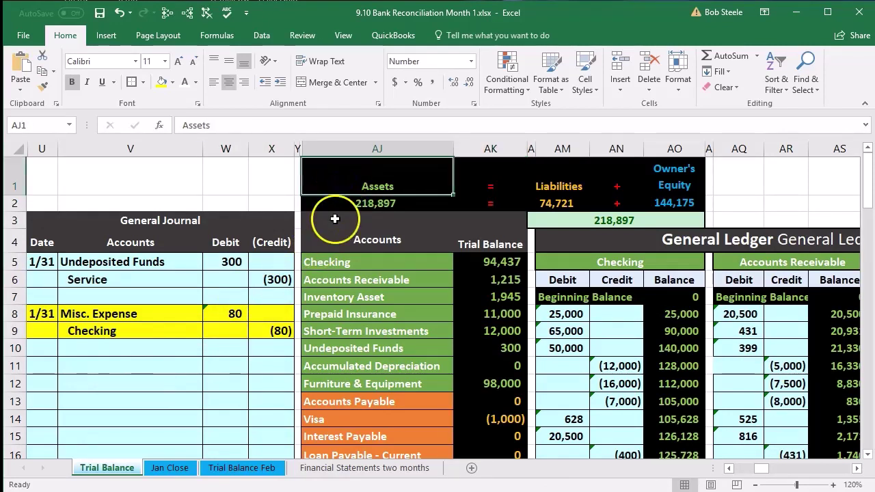
left_click(346, 38)
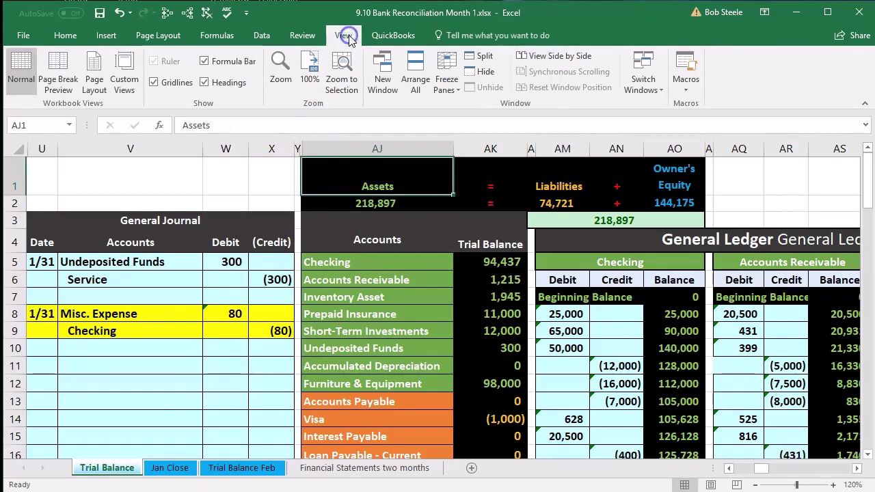
left_click(448, 83)
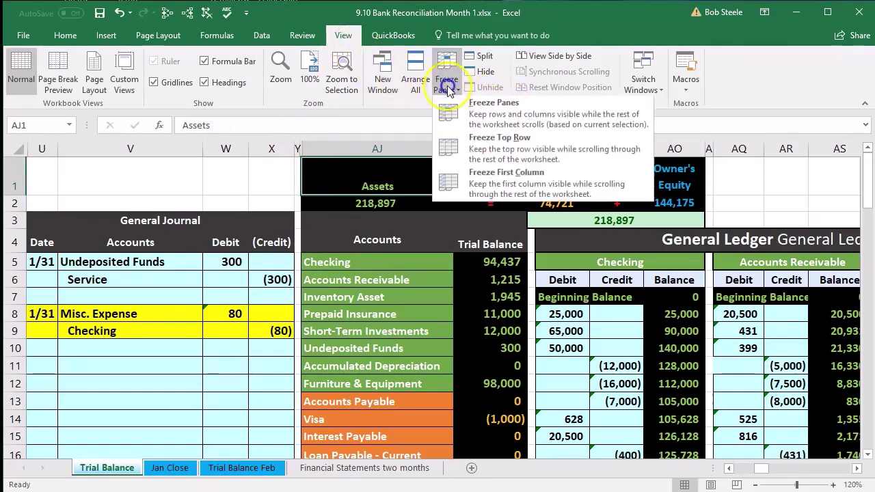
left_click(514, 116)
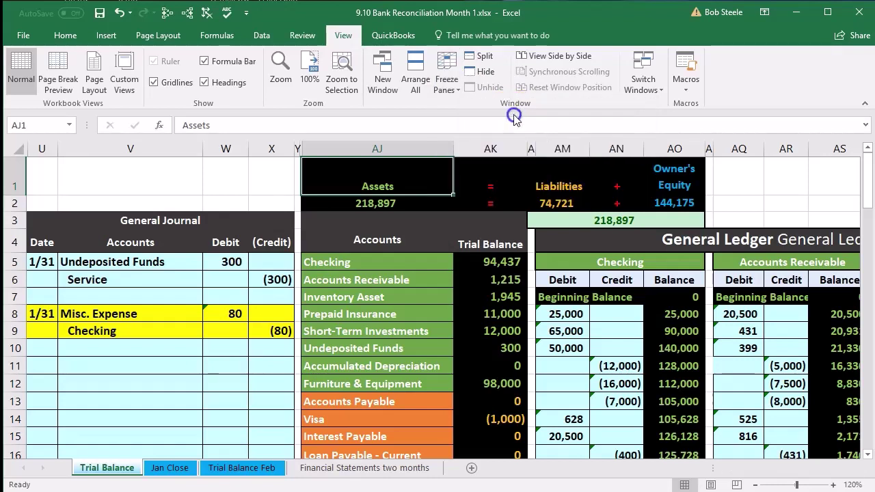
Review the journal's Misc. Expense debit in V8:W8 and the matching Misc. Expense row in the trial balance.
left_click(205, 339)
left_click_drag(141, 313, 223, 313)
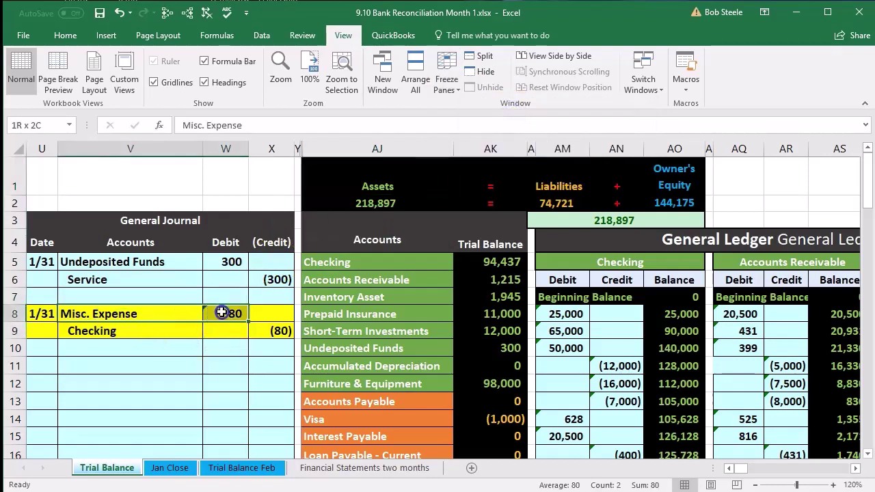
scroll(310, 349, "down", 4)
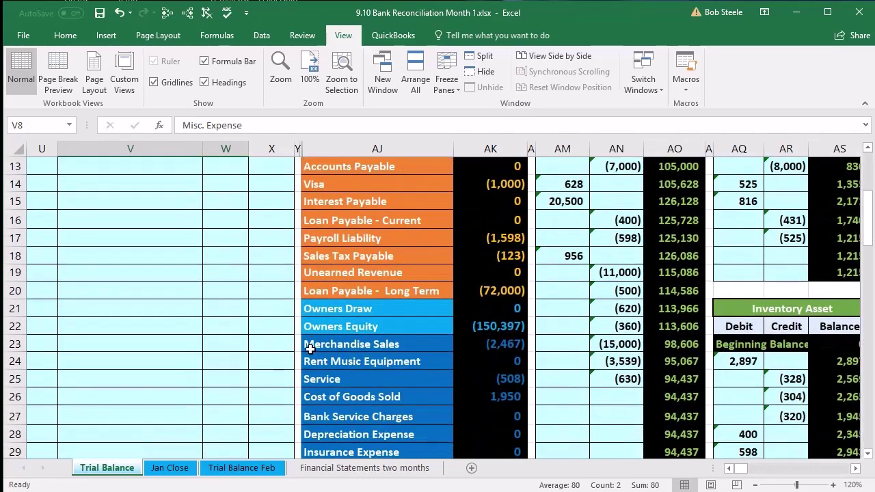
scroll(310, 349, "down", 2)
left_click(328, 393)
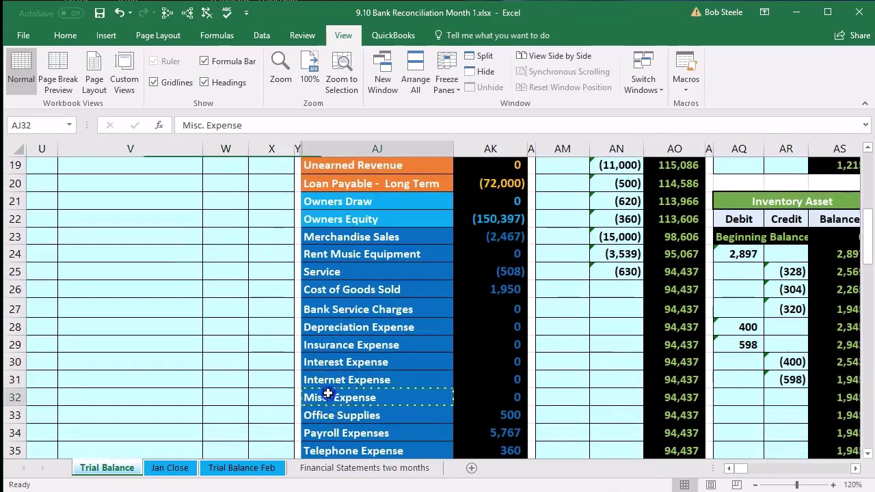
left_click_drag(328, 394, 472, 394)
scroll(437, 362, "down", 1)
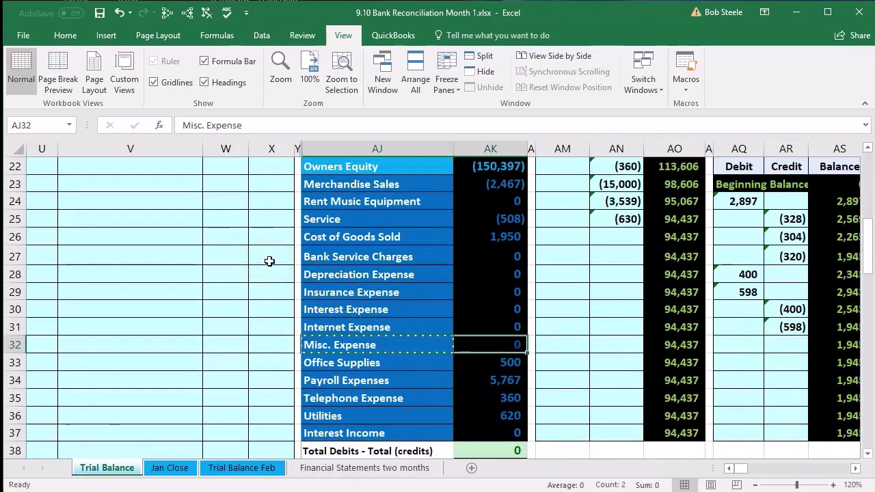
Post the debit to the Misc. Expense ledger account by linking cell BO36 to journal cell W8.
key("Right")
key("Right")
key("Right")
key("Right")
key("Right")
key("Right")
key("Right")
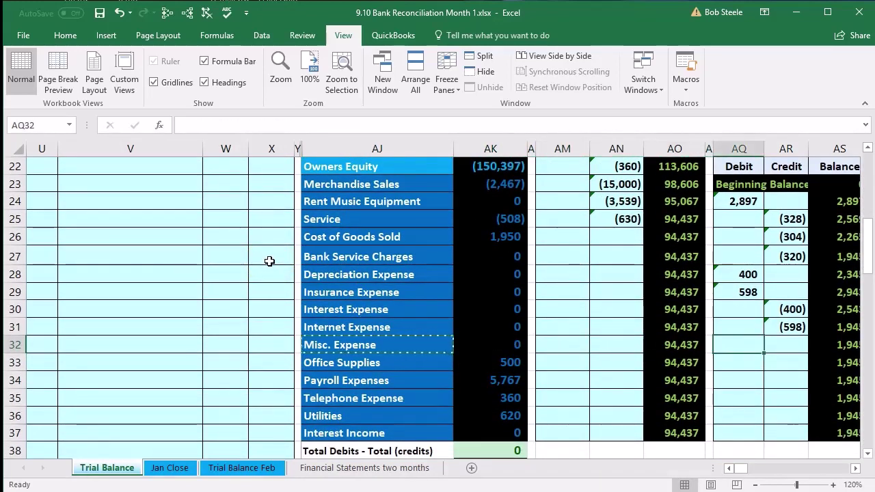
key("Right")
key("Right")
key("Right")
key("Right")
key("Right")
key("Right")
key("Right")
key("Right")
key("Right")
key("Right")
key("Right")
key("Right")
key("Right")
key("Right")
key("Right")
key("Right")
key("Right")
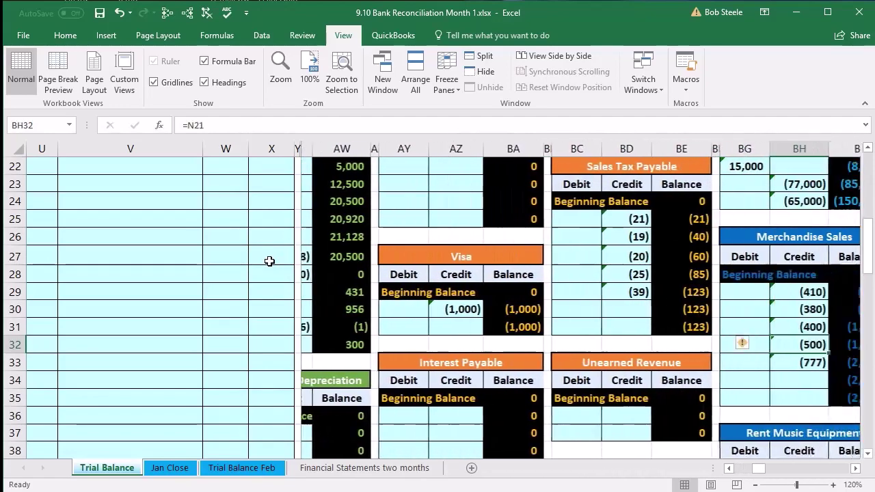
key("Right")
key("Right")
key("Right")
key("Right")
key("Right")
key("Right")
key("Right")
key("Right")
key("Right")
key("Right")
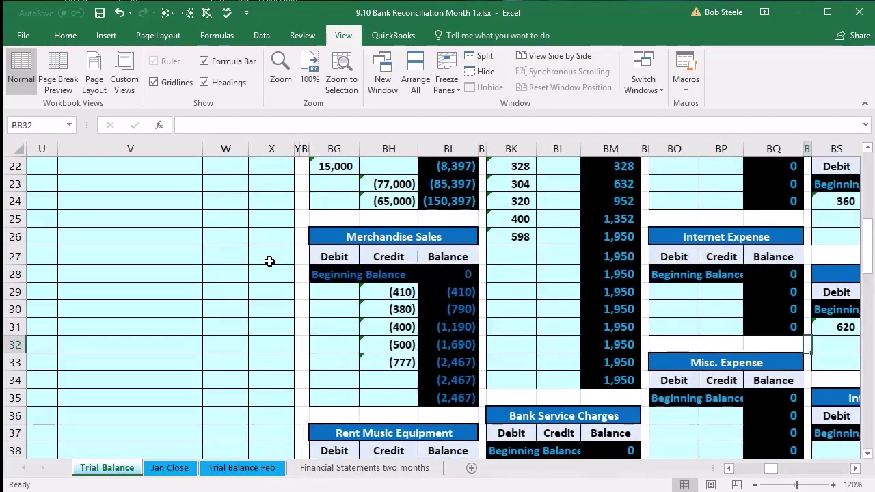
key("Right")
key("Right")
key("Right")
key("Right")
key("Right")
key("Right")
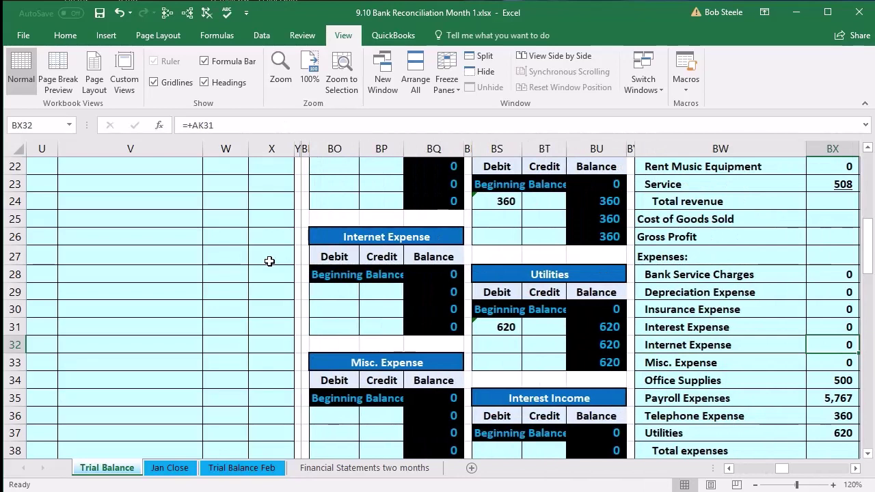
left_click(342, 415)
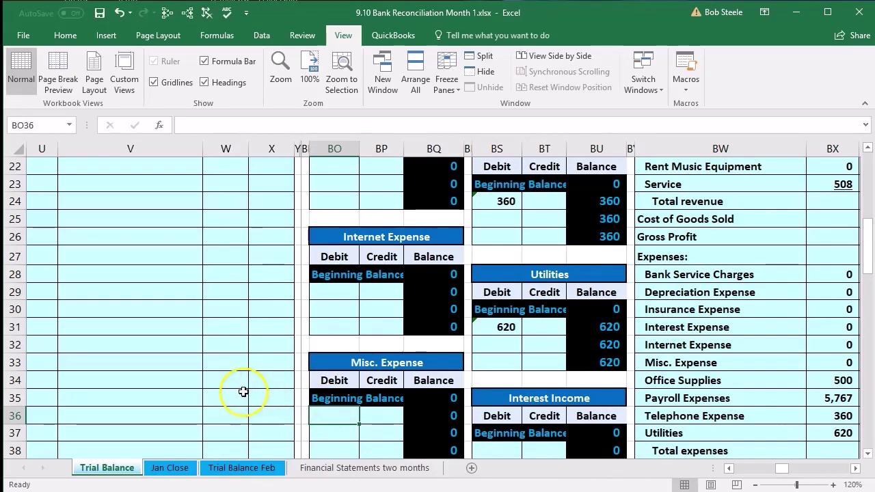
scroll(267, 404, "up", 3)
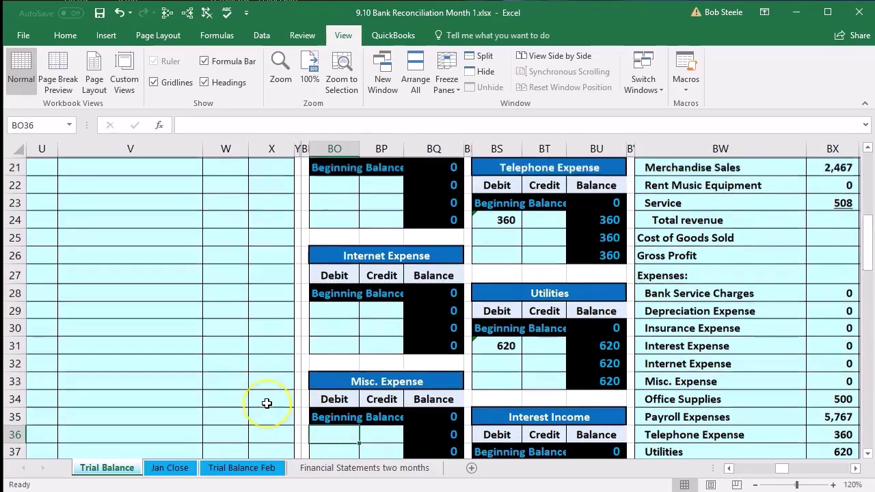
scroll(267, 403, "up", 2)
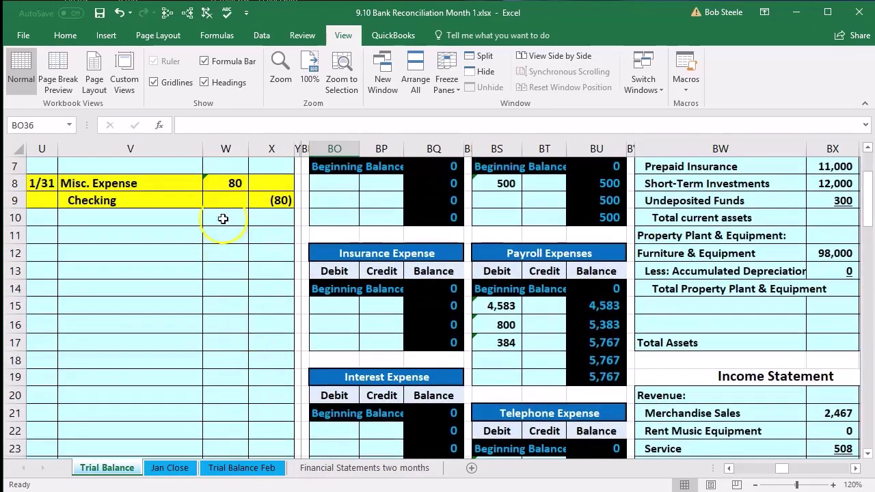
scroll(225, 206, "down", 6)
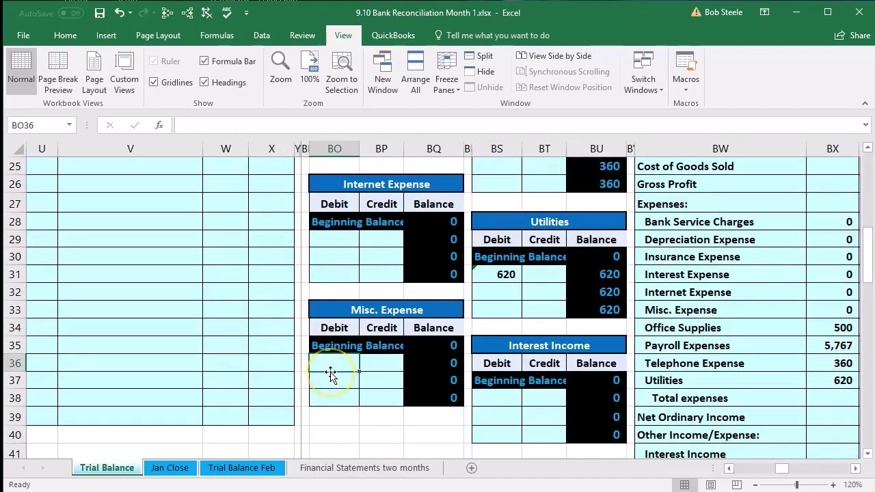
type("=")
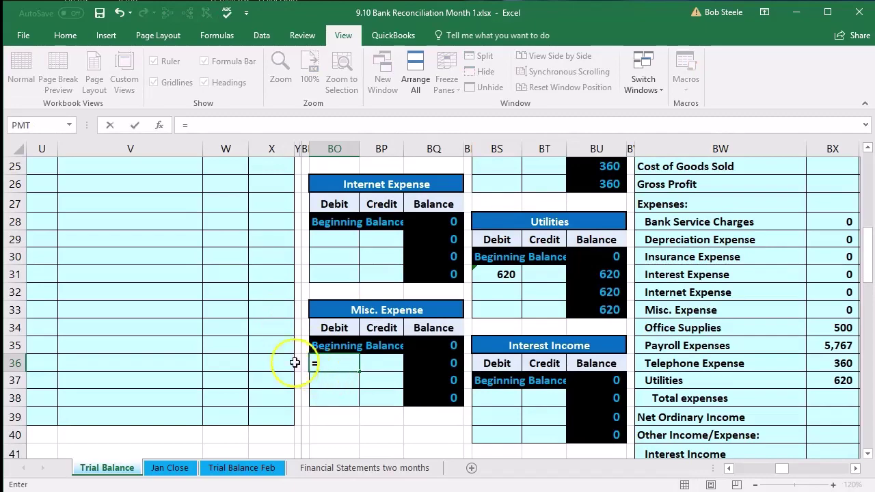
scroll(248, 342, "up", 7)
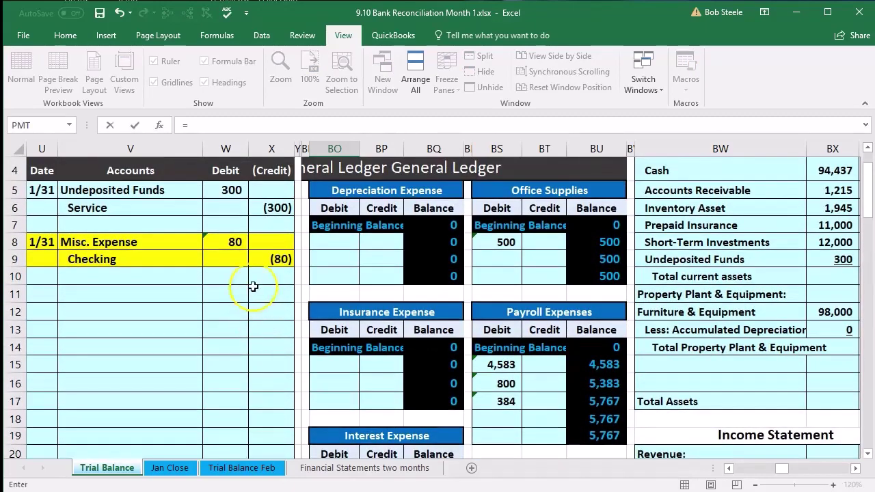
left_click(228, 243)
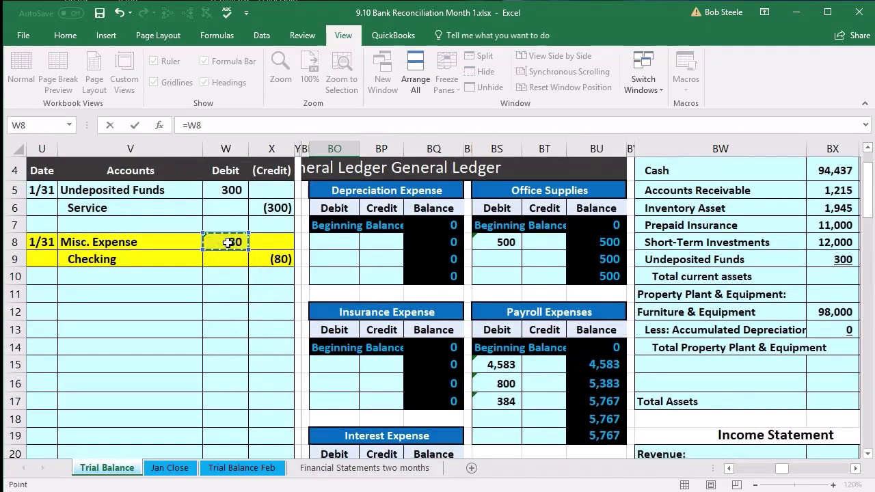
key("Return")
Check the Misc. Expense ledger balance, the trial balance's debits-minus-credits total and its Misc. Expense amount.
scroll(228, 242, "down", 7)
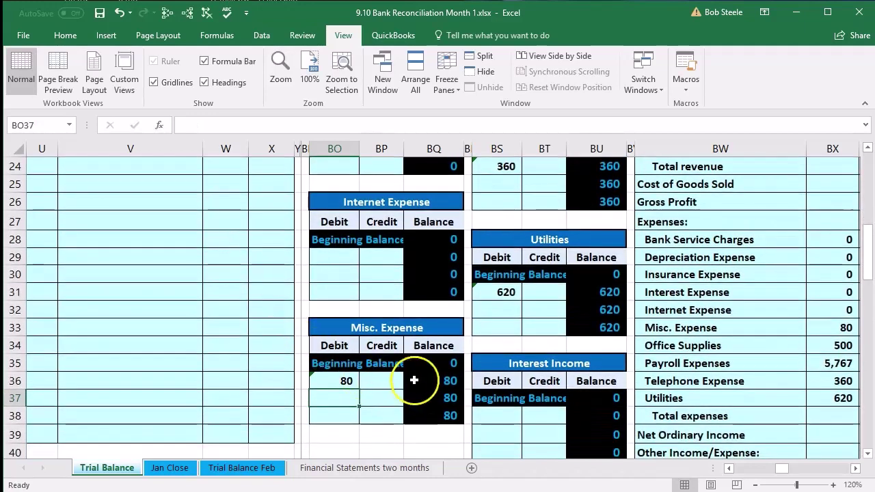
left_click(424, 380)
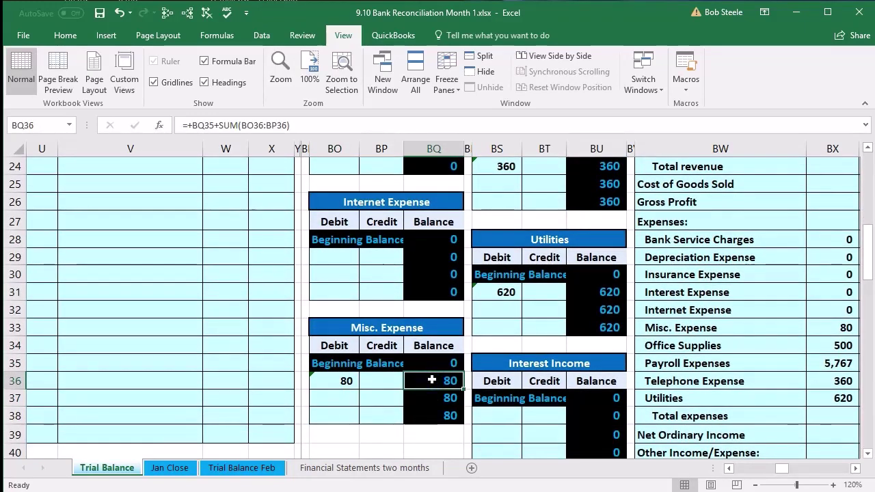
key("Left")
key("Left")
key("Left")
key("Left")
key("Left")
key("Left")
key("Left")
key("Left")
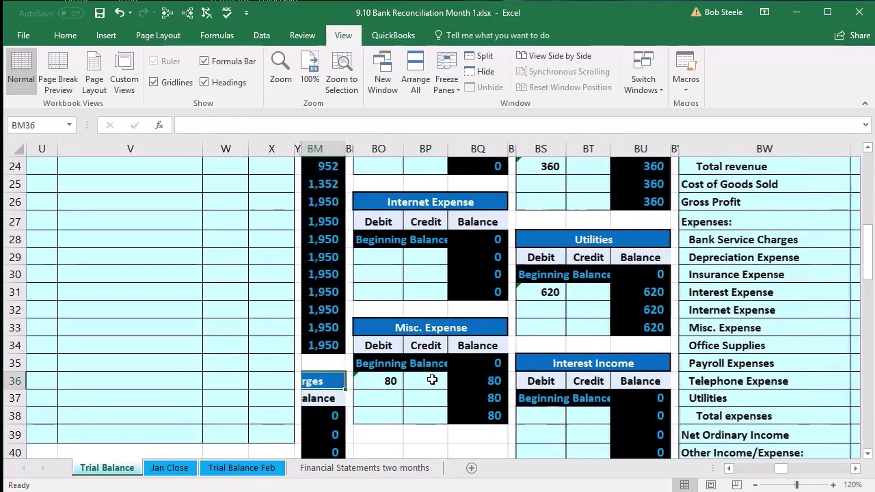
key("Left")
key("Left")
key("Left")
key("Left")
key("Left")
key("Left")
key("Left")
key("Left")
key("Left")
key("Left")
key("Left")
key("Left")
key("Left")
key("Left")
key("Left")
key("Left")
key("Left")
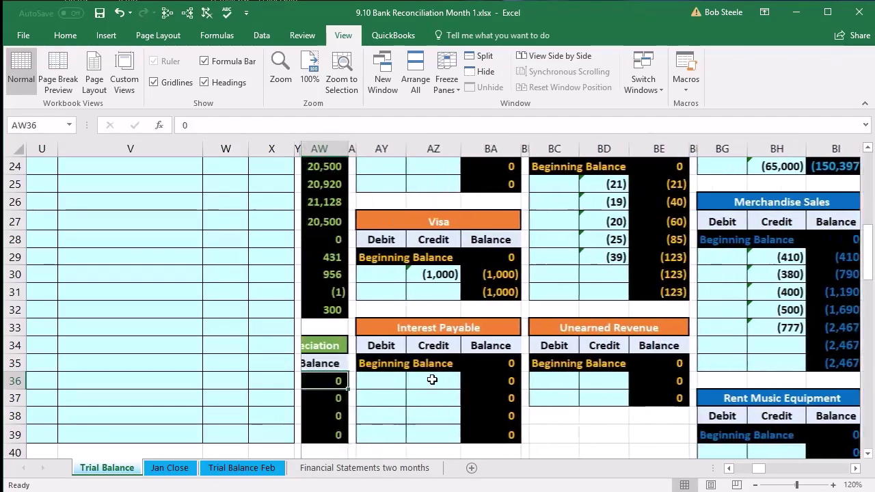
key("Left")
key("Left")
key("Left")
key("Left")
key("Left")
key("Left")
key("Left")
key("Left")
key("Left")
key("Left")
key("Left")
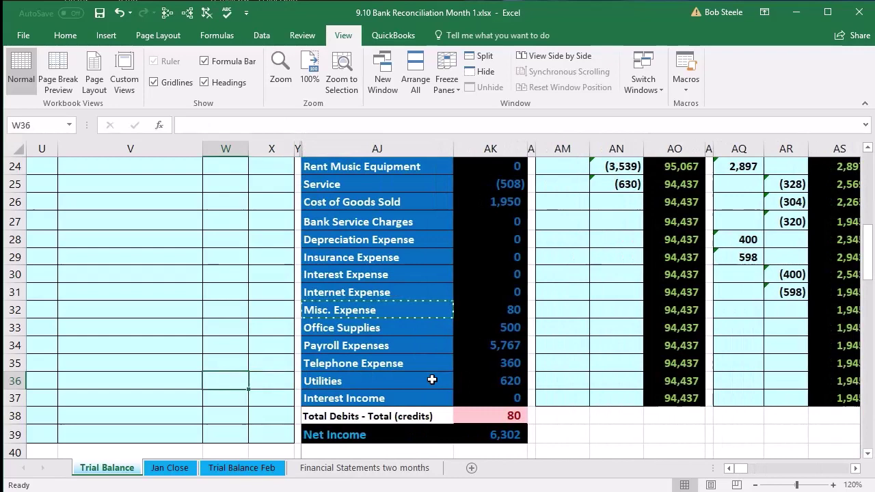
left_click(475, 409)
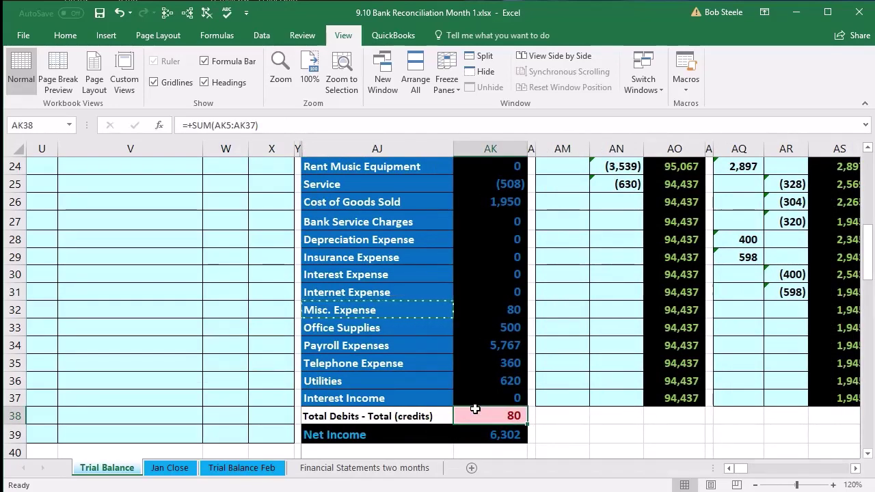
left_click(488, 311)
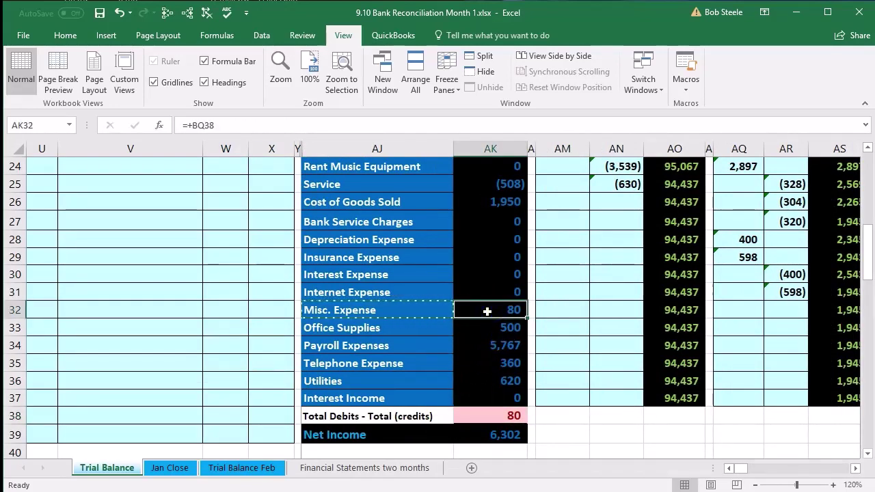